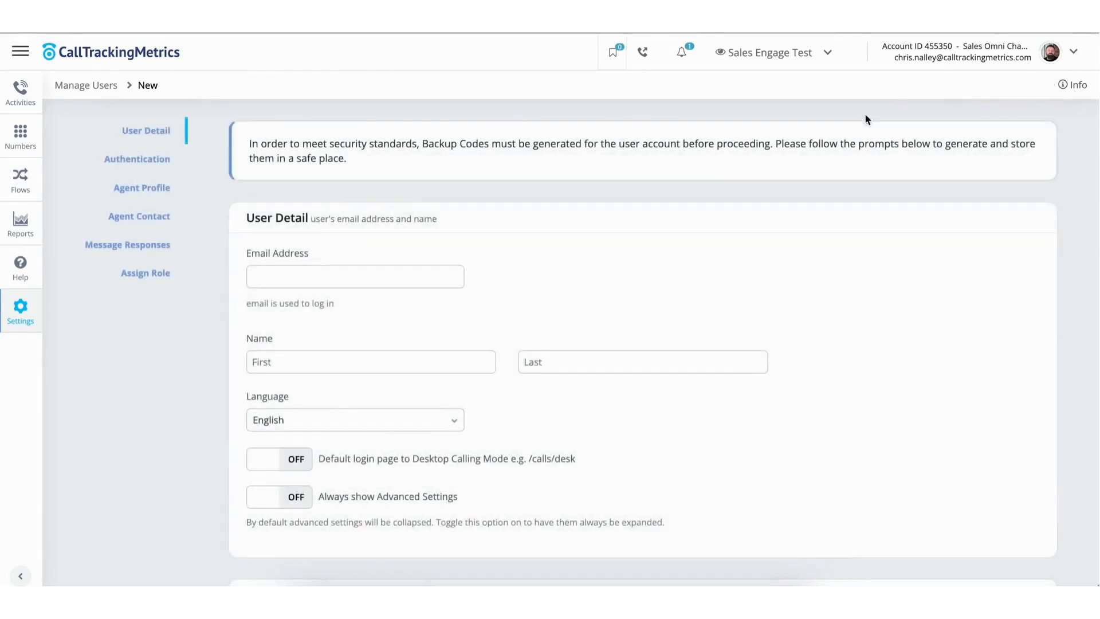
# Scroll through the new user form to review its fields down to the role selector.
pyautogui.scroll(-2, 591, 271)
pyautogui.scroll(-10, 591, 271)
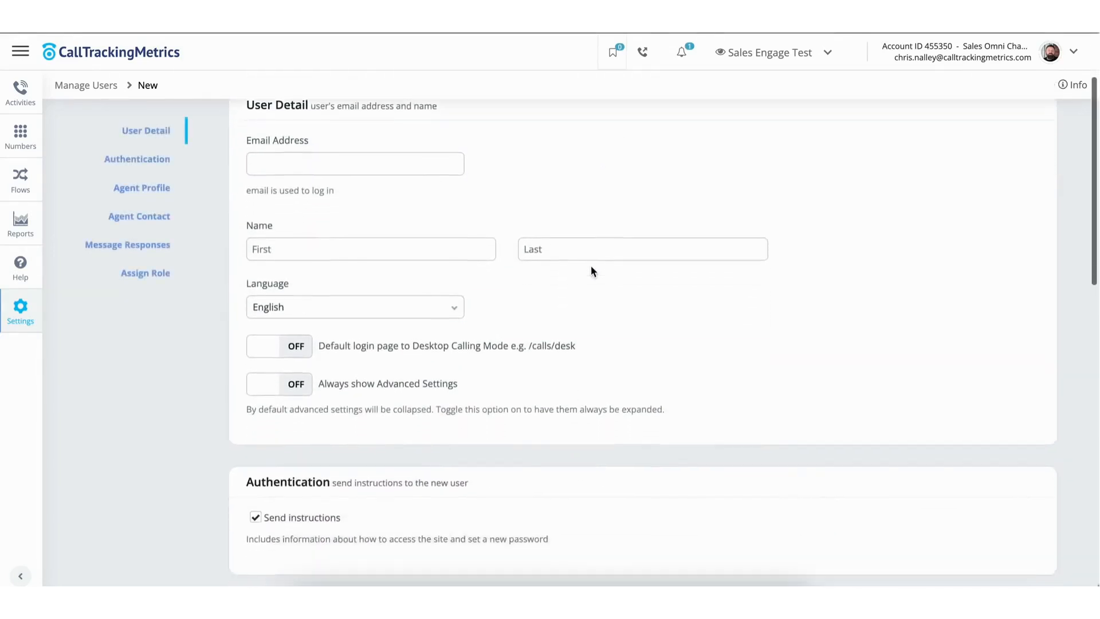
pyautogui.scroll(-6, 591, 271)
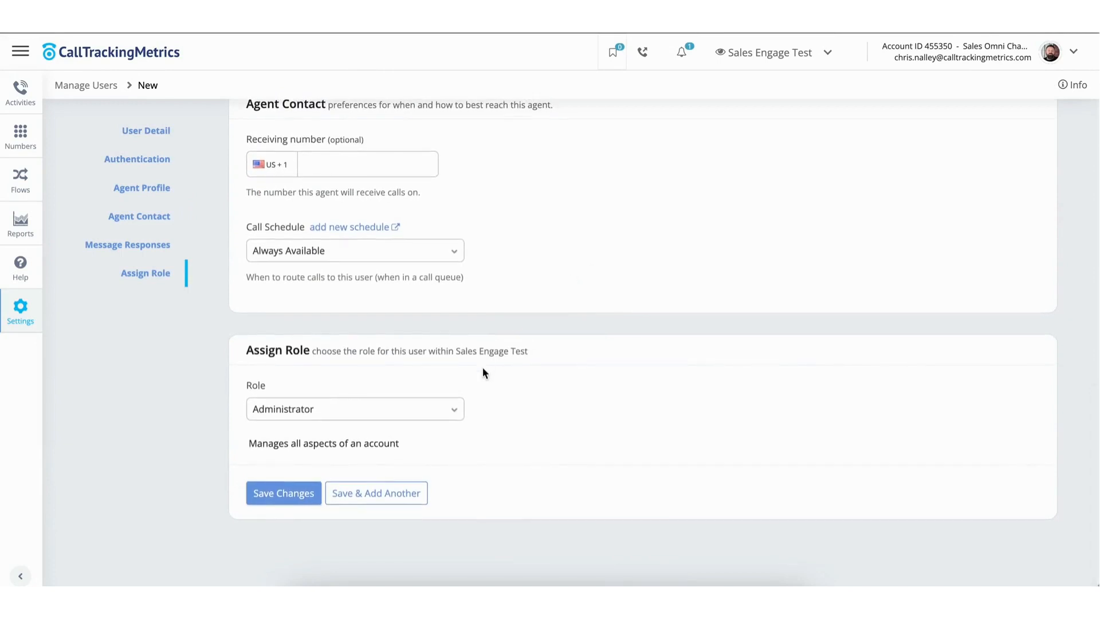
pyautogui.click(449, 411)
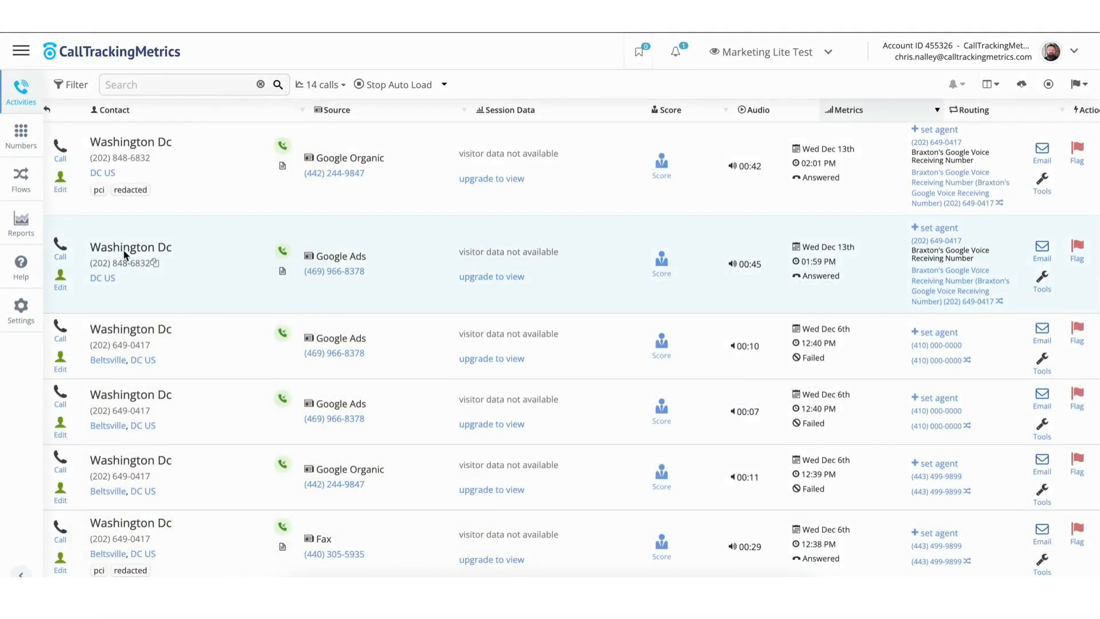
# Open Buy Numbers from the Numbers section of the navigation menu.
pyautogui.click(22, 58)
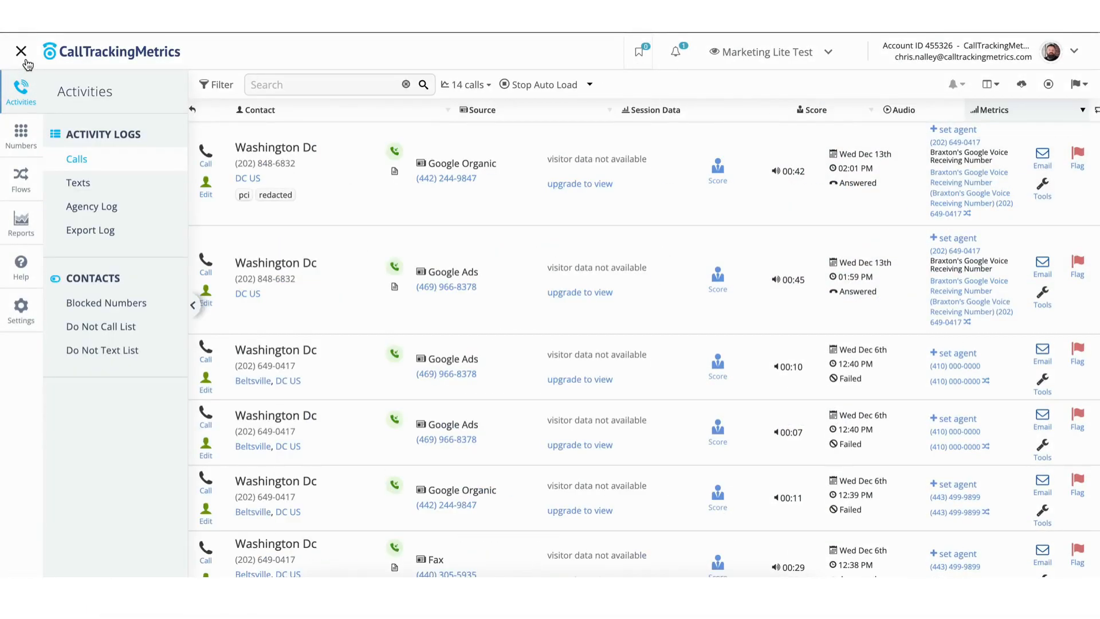
pyautogui.click(25, 139)
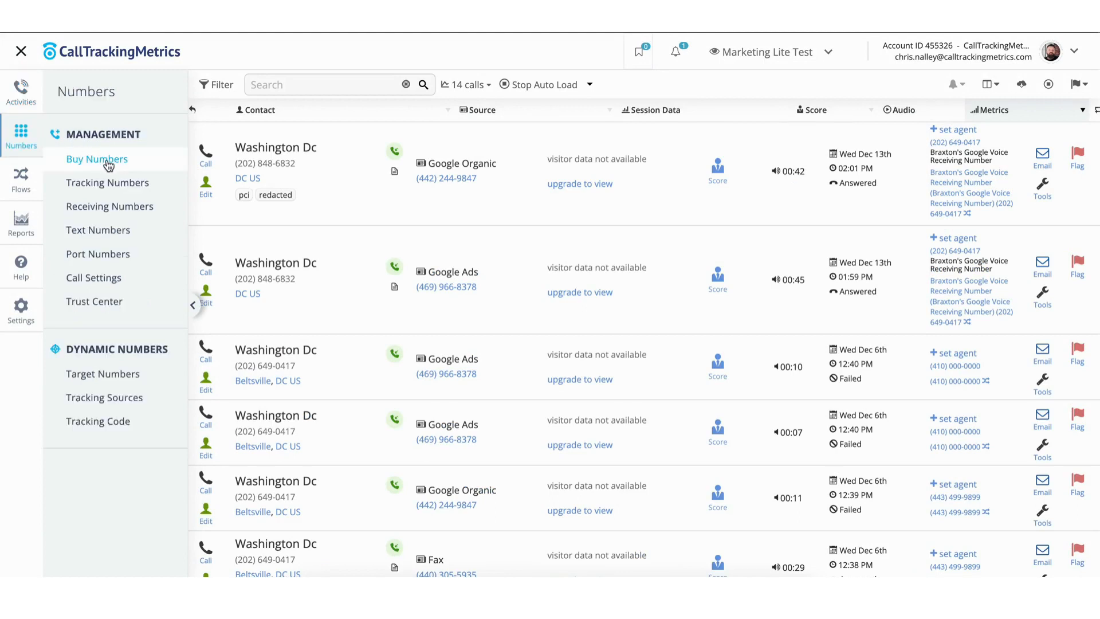
pyautogui.click(138, 166)
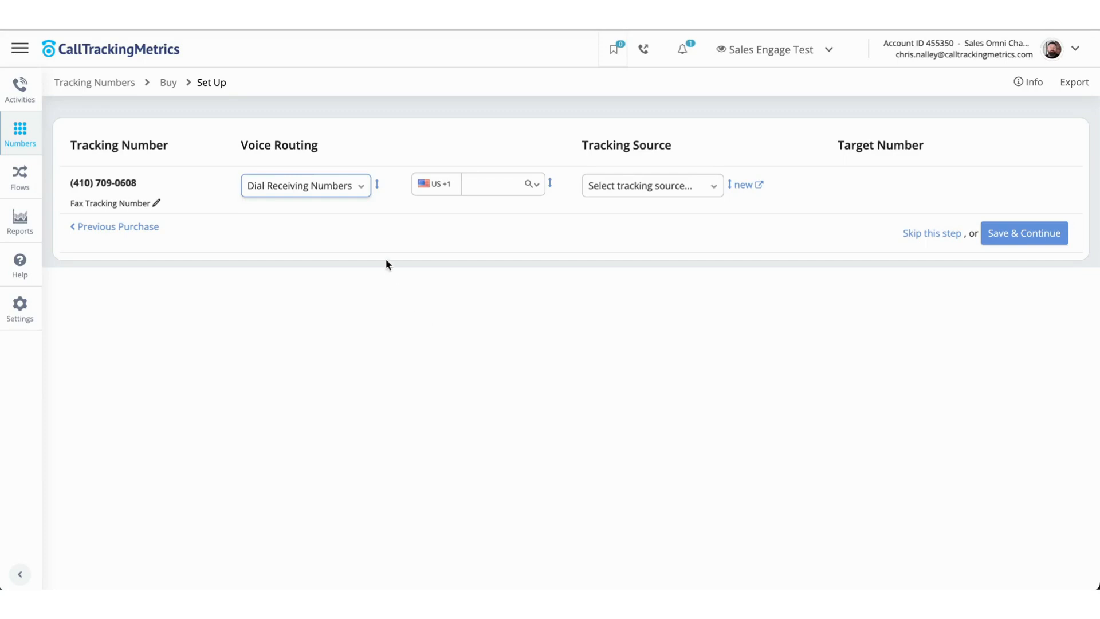
# Browse the voice routing options available for the new tracking number.
pyautogui.click(356, 188)
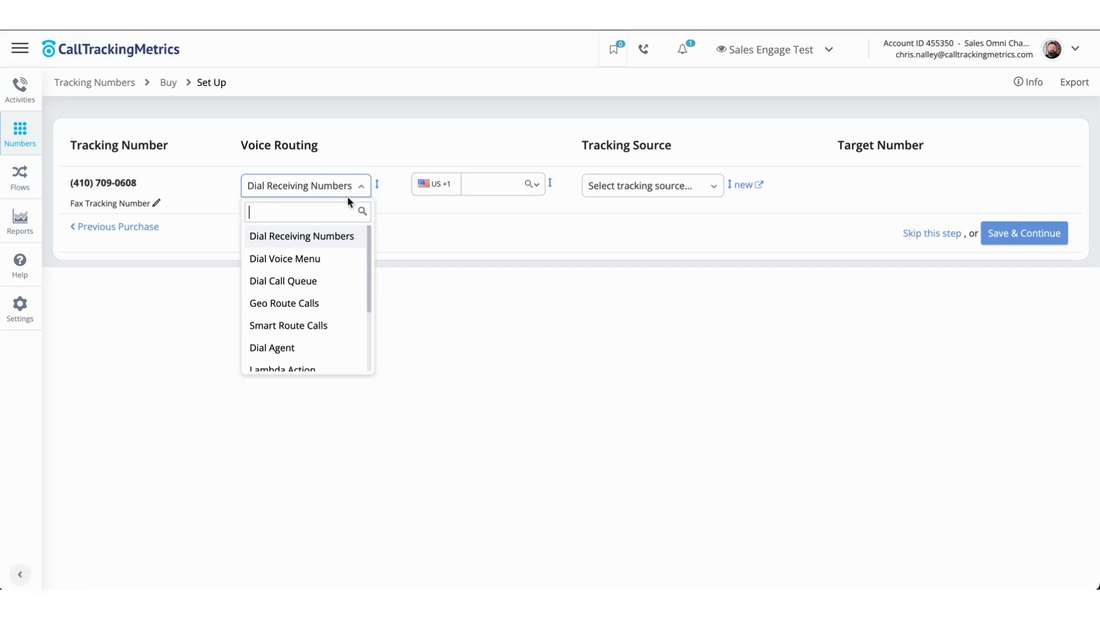
pyautogui.scroll(-1, 341, 255)
pyautogui.scroll(-4, 340, 256)
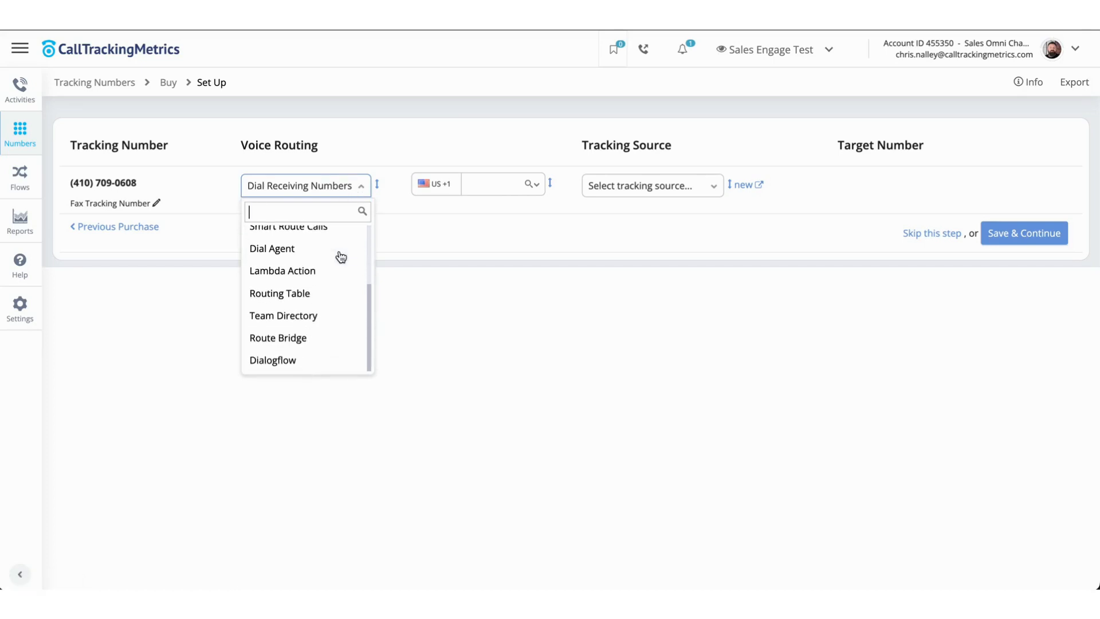
pyautogui.scroll(3, 341, 256)
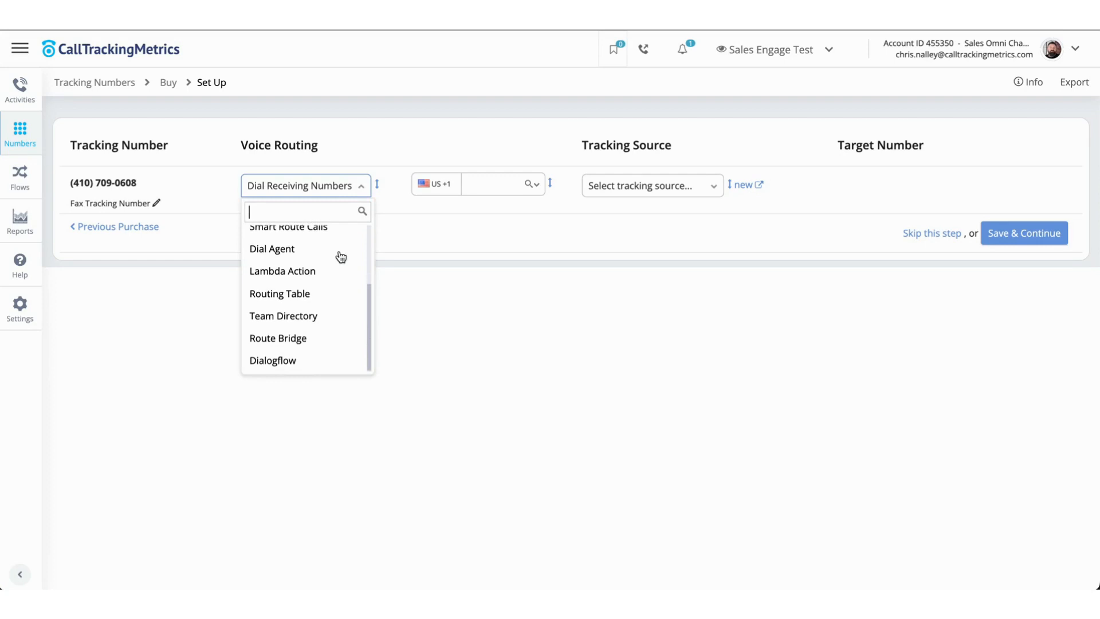
pyautogui.scroll(1, 341, 256)
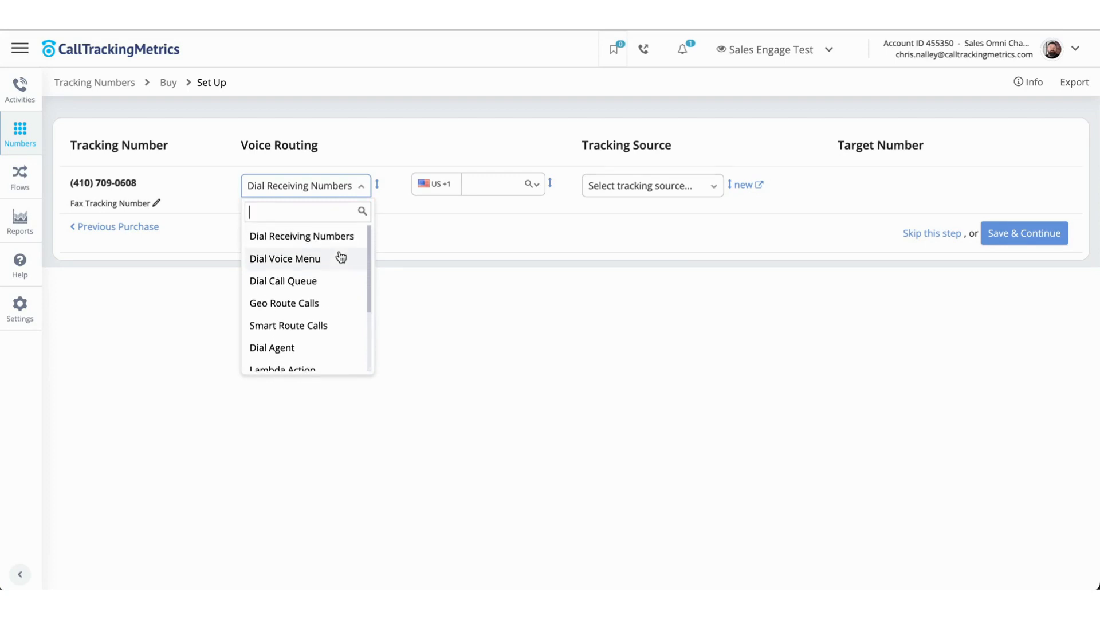
pyautogui.click(336, 245)
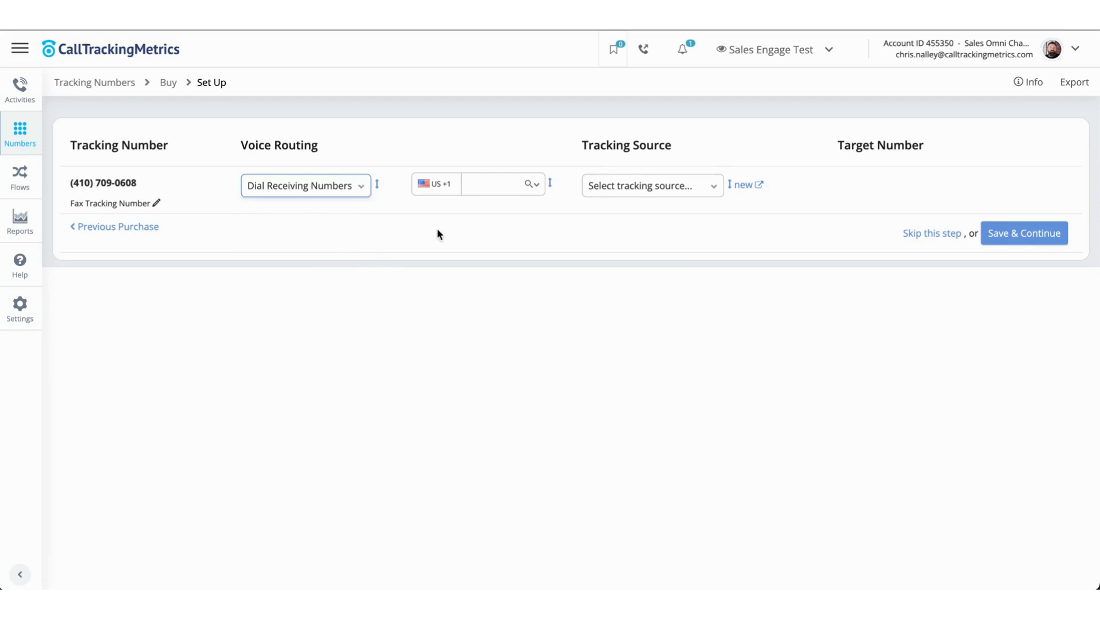
# Select Google Organic as the tracking source for the new tracking number.
pyautogui.click(488, 184)
pyautogui.click(655, 184)
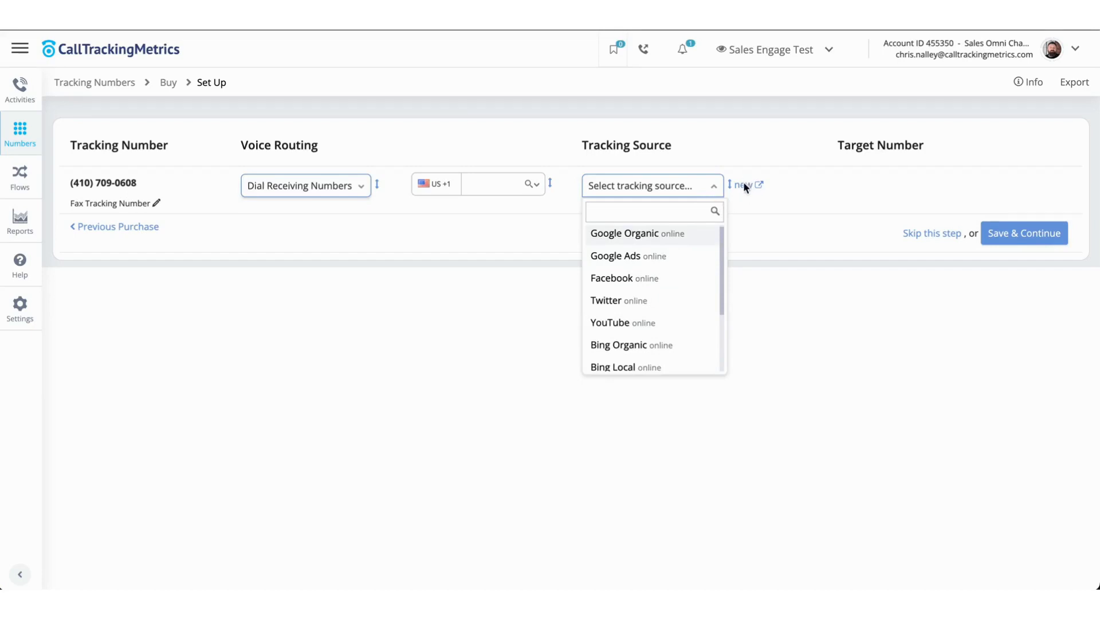
pyautogui.click(639, 234)
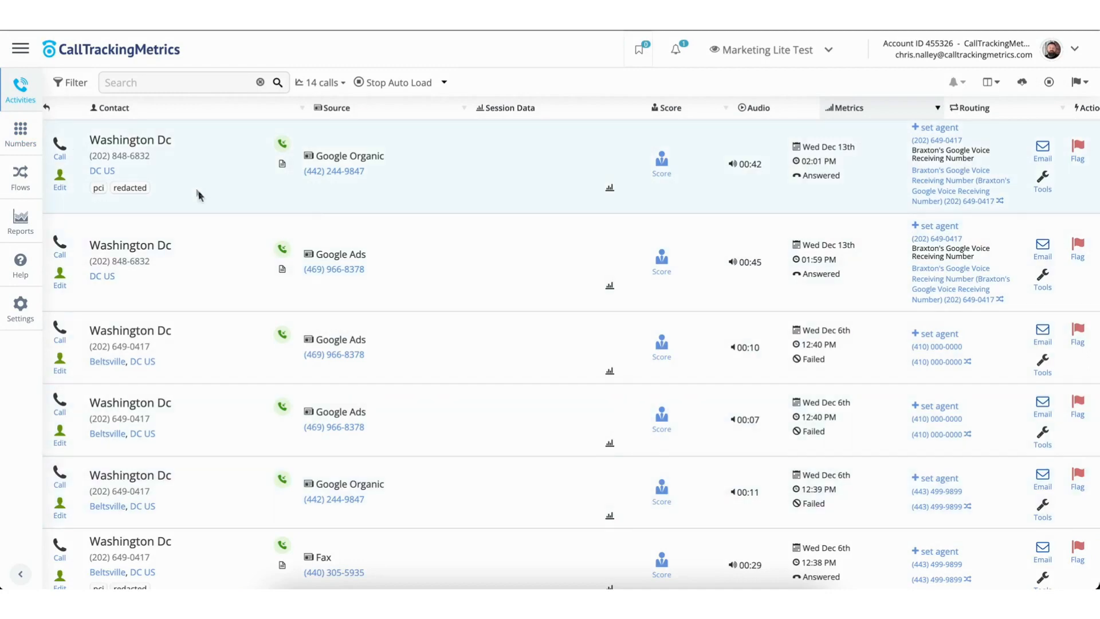
# Open the Trust Center from the Numbers section of the navigation menu.
pyautogui.click(20, 50)
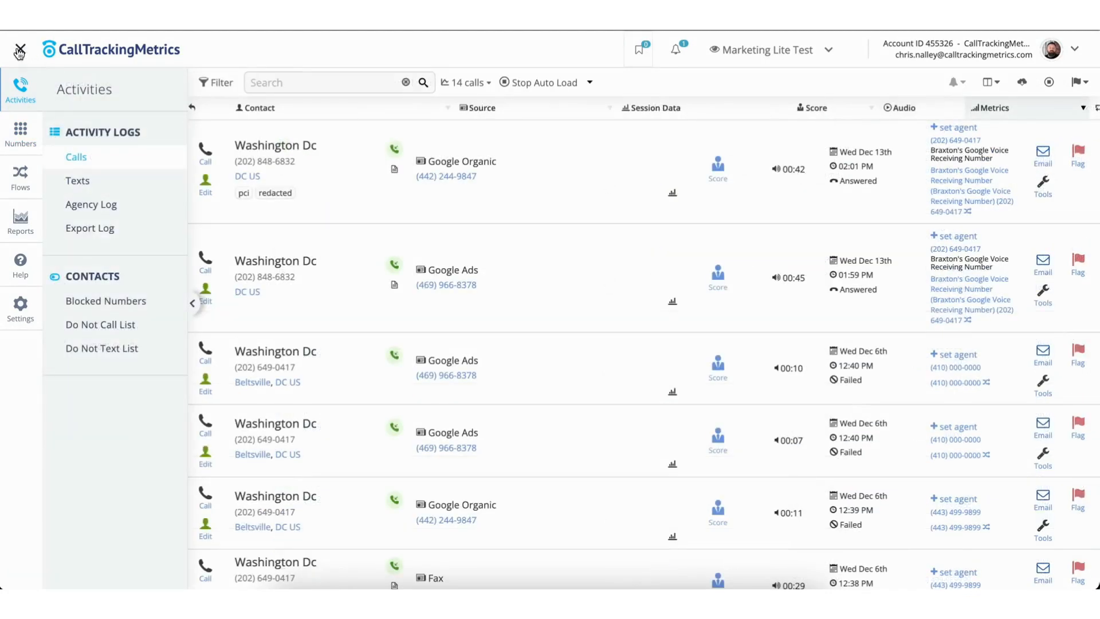
pyautogui.click(19, 150)
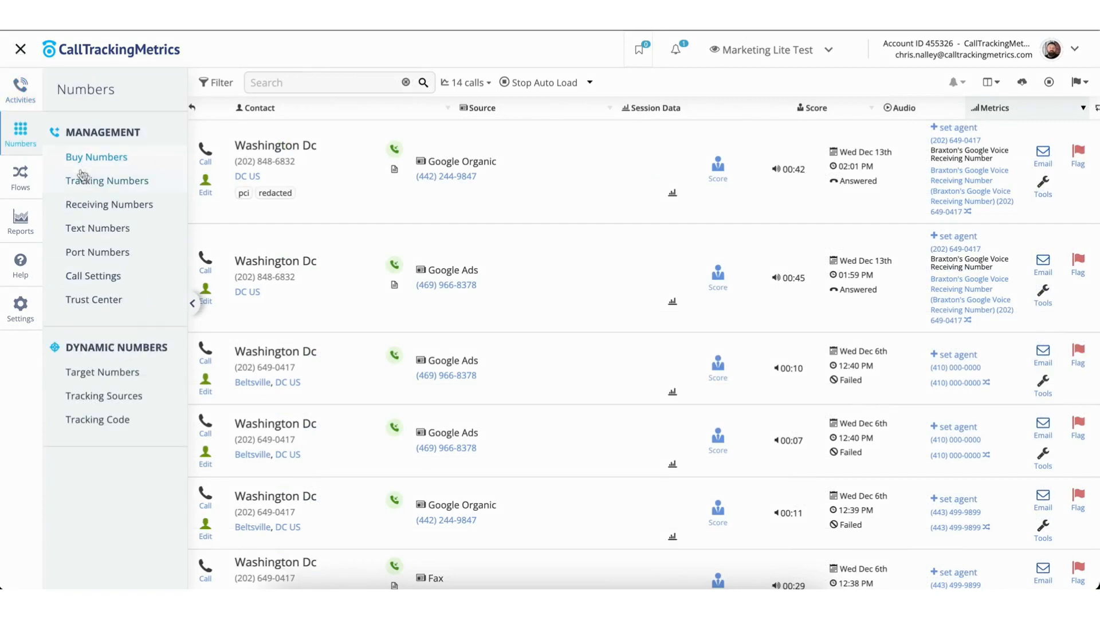
pyautogui.click(91, 301)
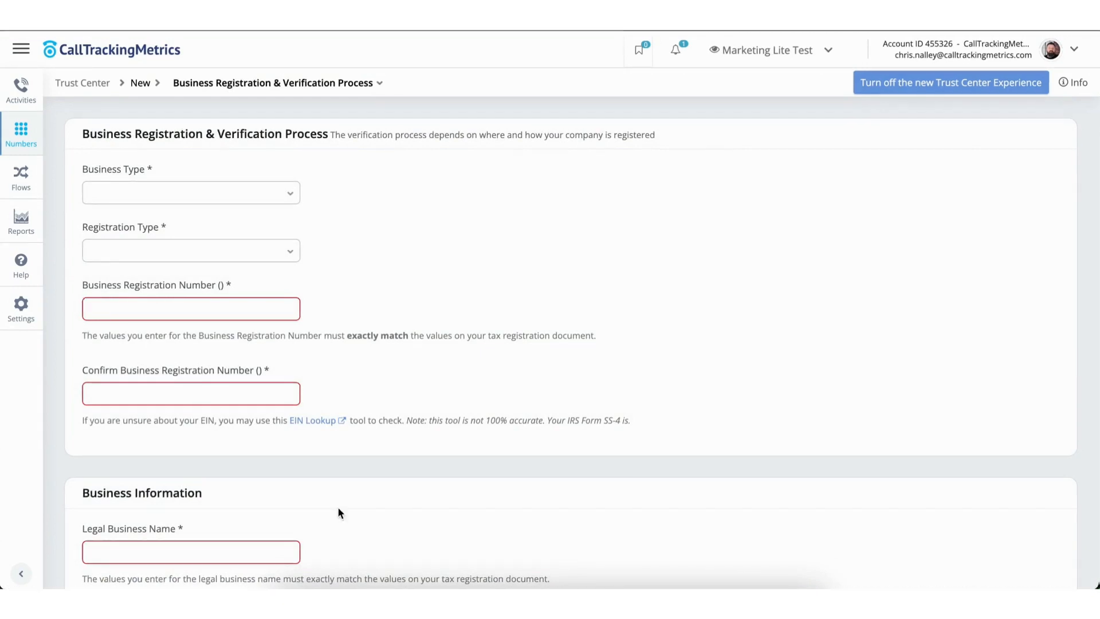
# Scroll through the Trust Center business registration form to review its required sections and fields.
pyautogui.scroll(-3, 338, 510)
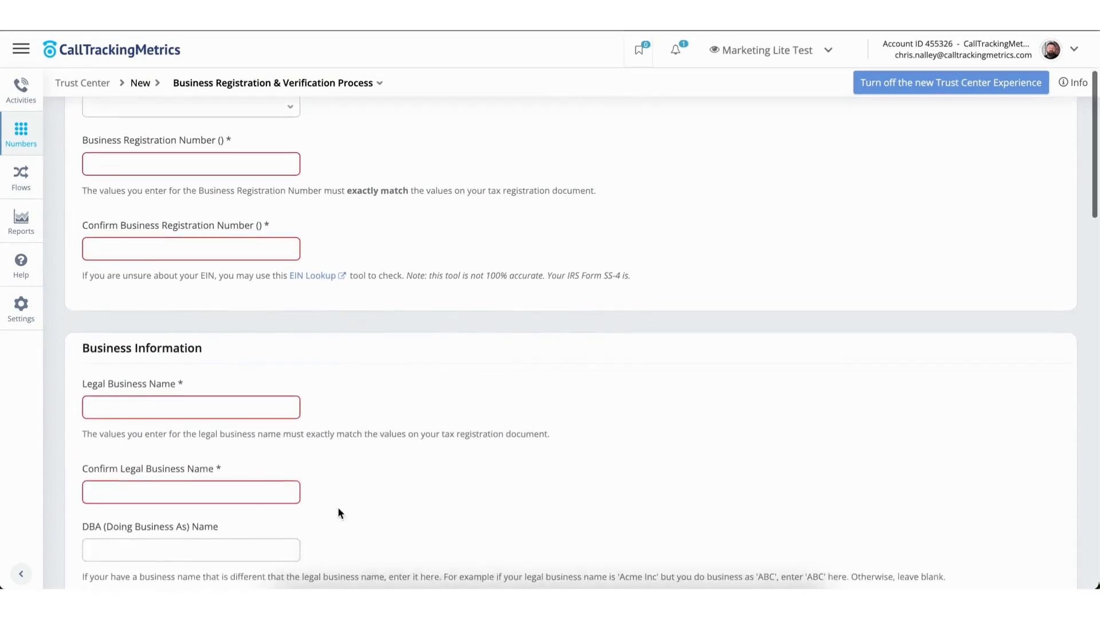
pyautogui.scroll(-3, 338, 512)
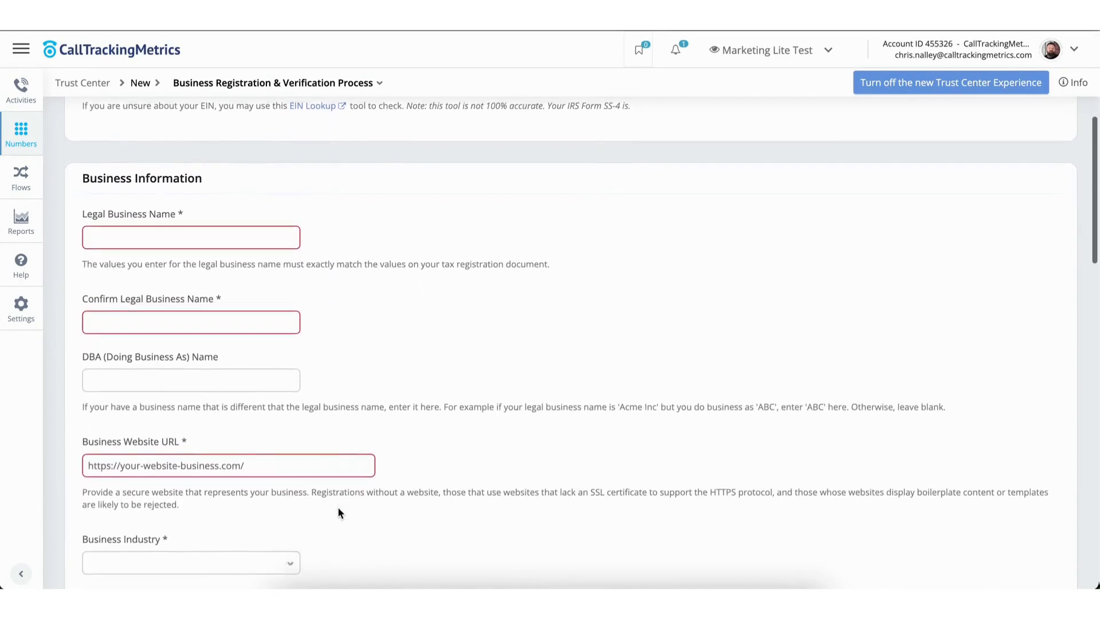
pyautogui.scroll(-1, 338, 512)
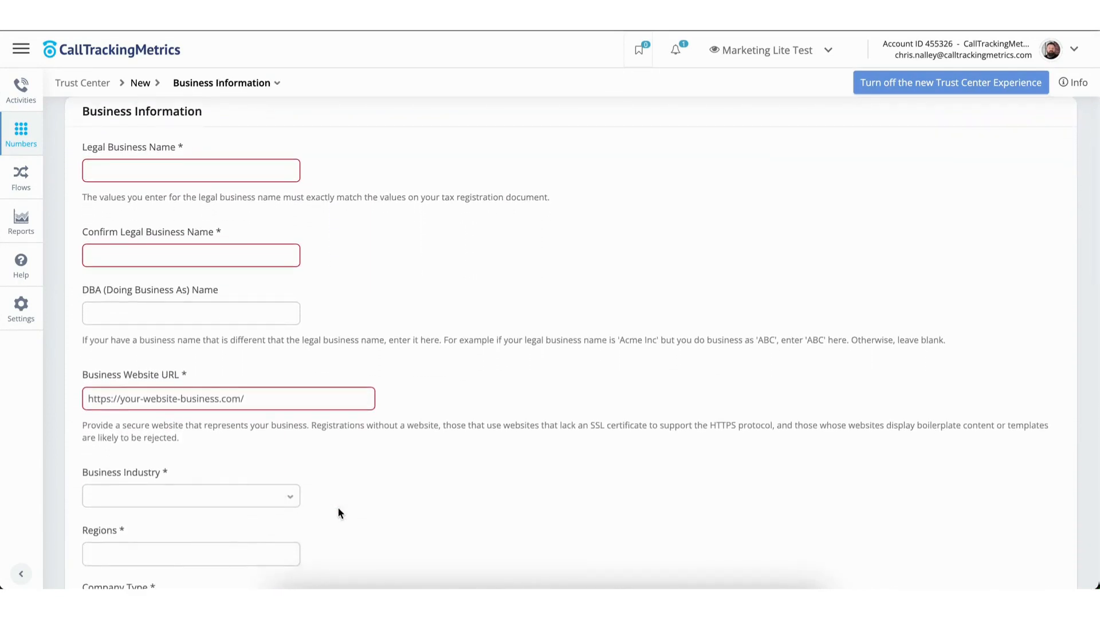
pyautogui.scroll(-3, 338, 510)
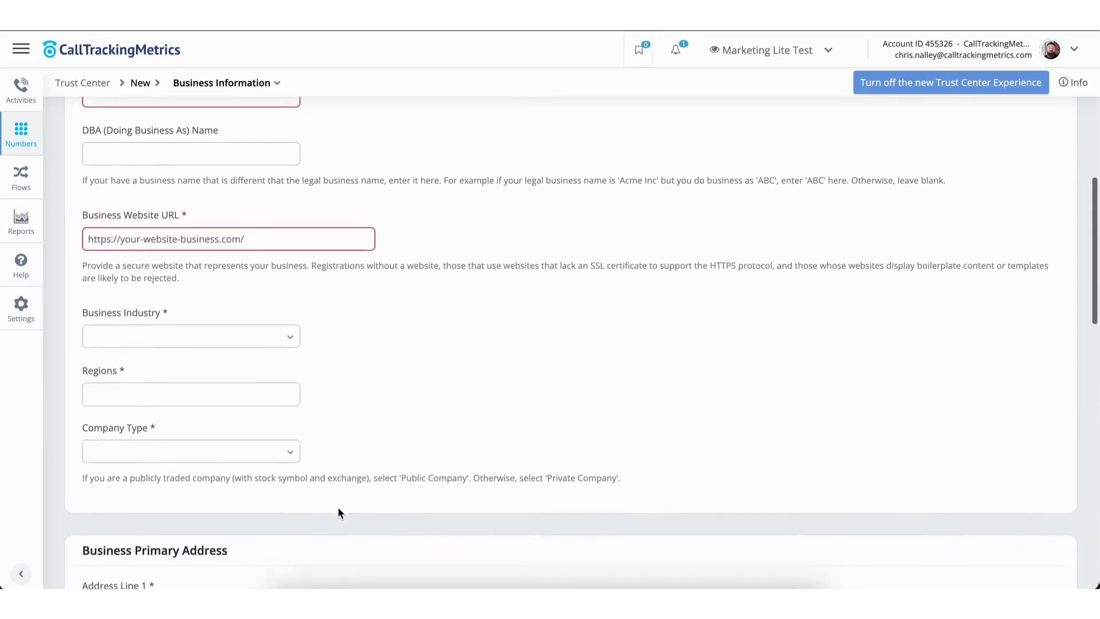
pyautogui.scroll(-3, 338, 512)
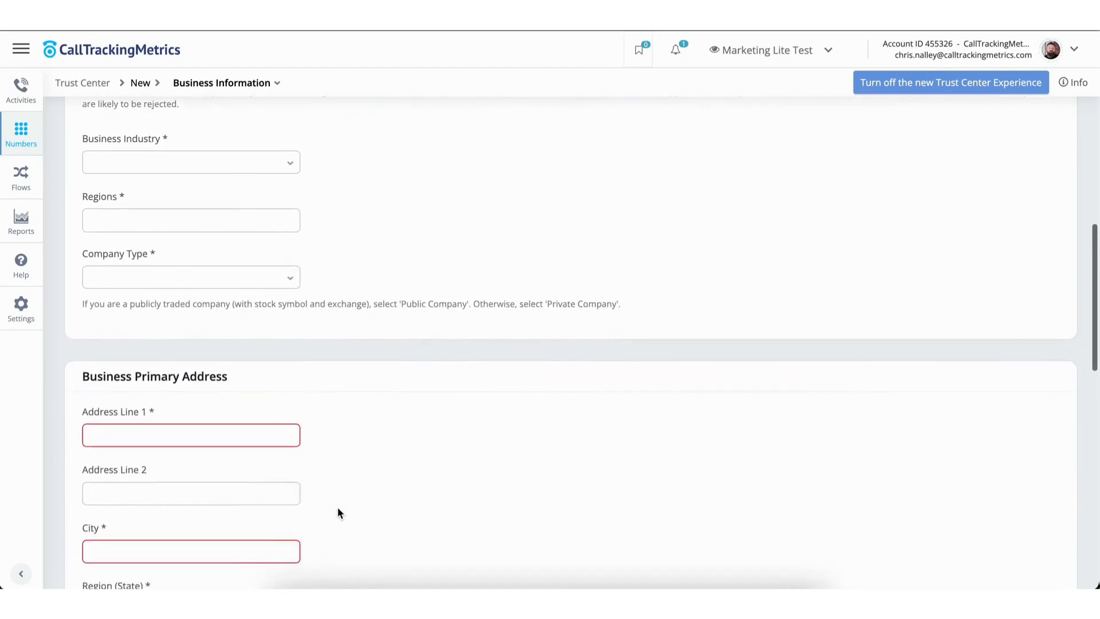
pyautogui.scroll(-3, 338, 512)
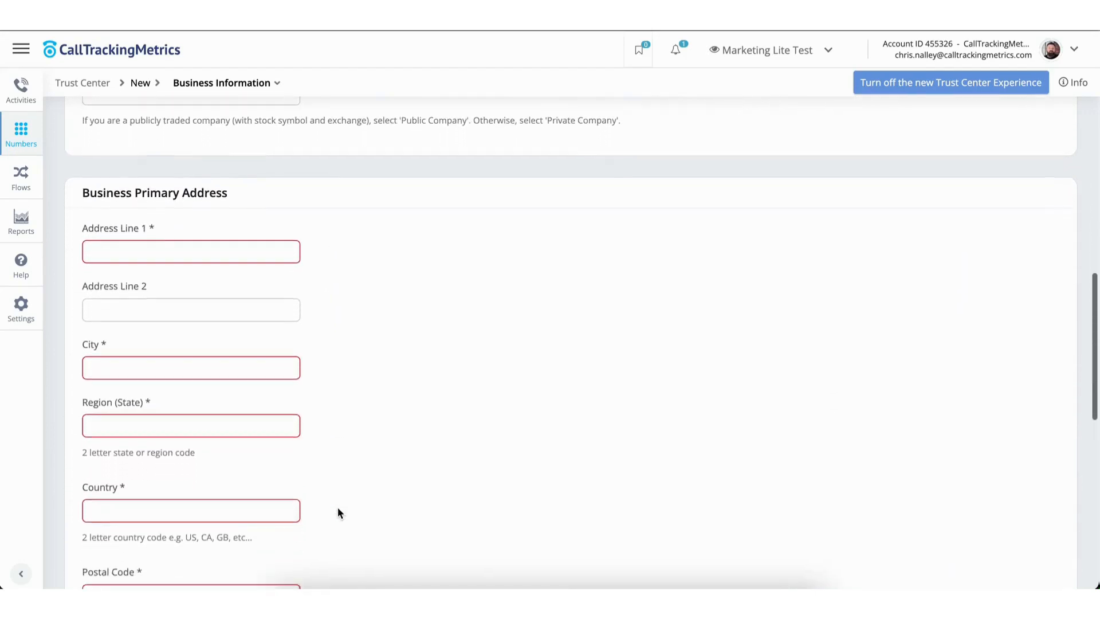
pyautogui.scroll(-4, 338, 510)
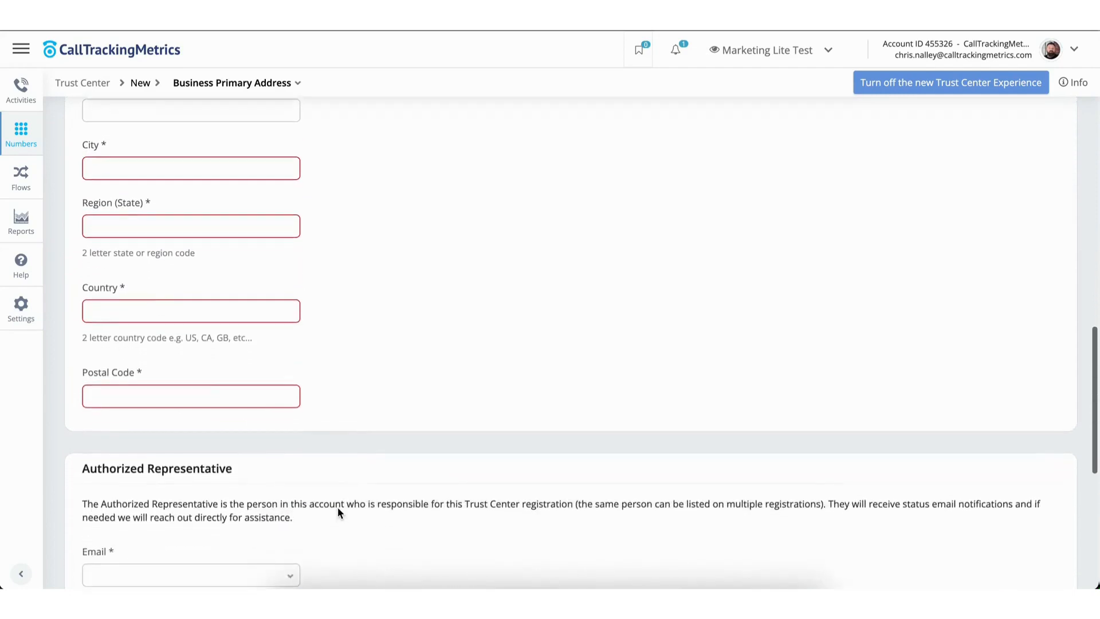
pyautogui.click(21, 266)
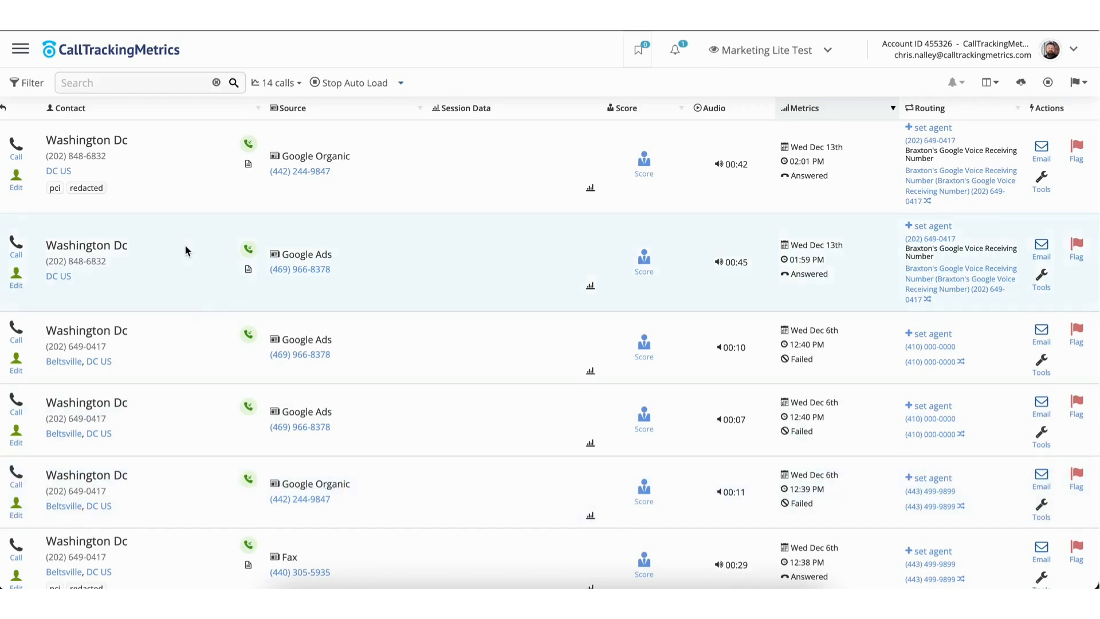
# Open the Tracking Code page from the Numbers section and scroll through its setup instructions.
pyautogui.click(22, 56)
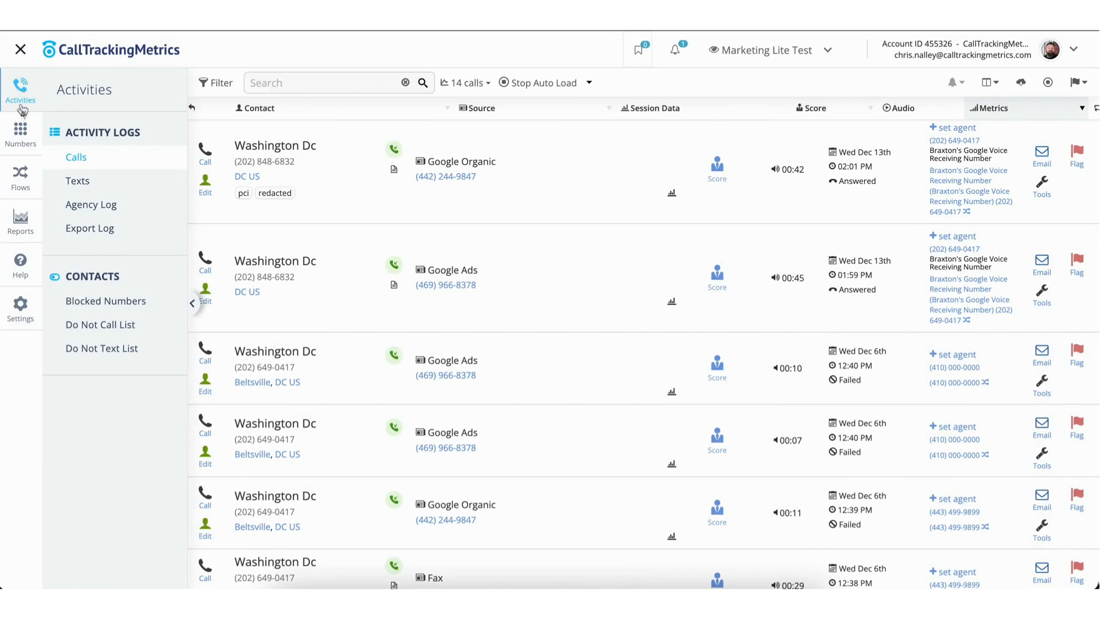
pyautogui.click(22, 140)
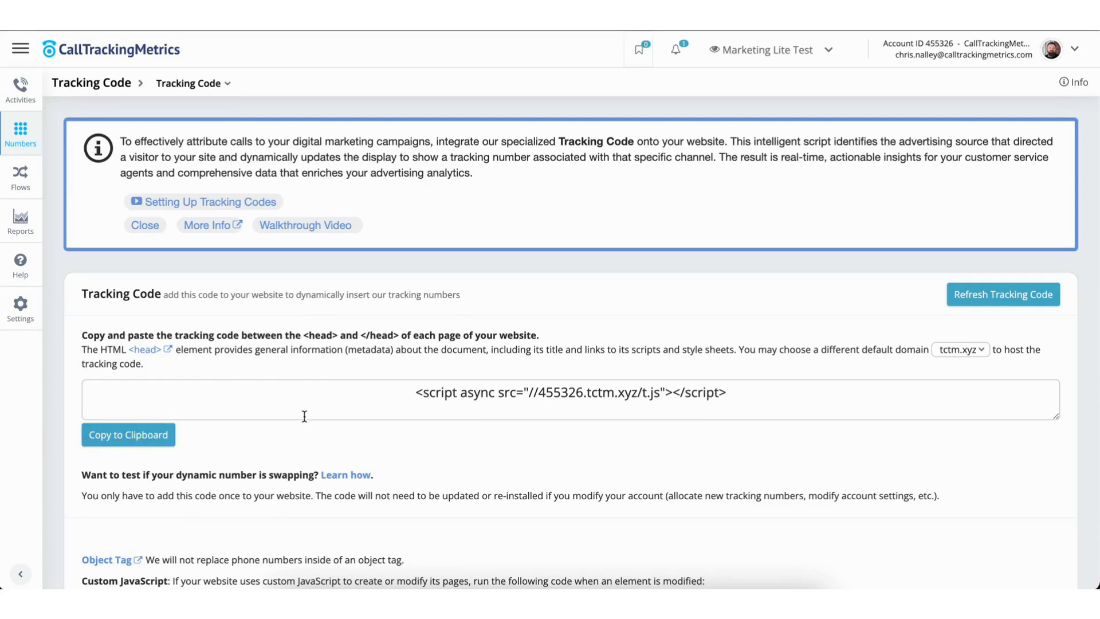
pyautogui.scroll(-10, 304, 416)
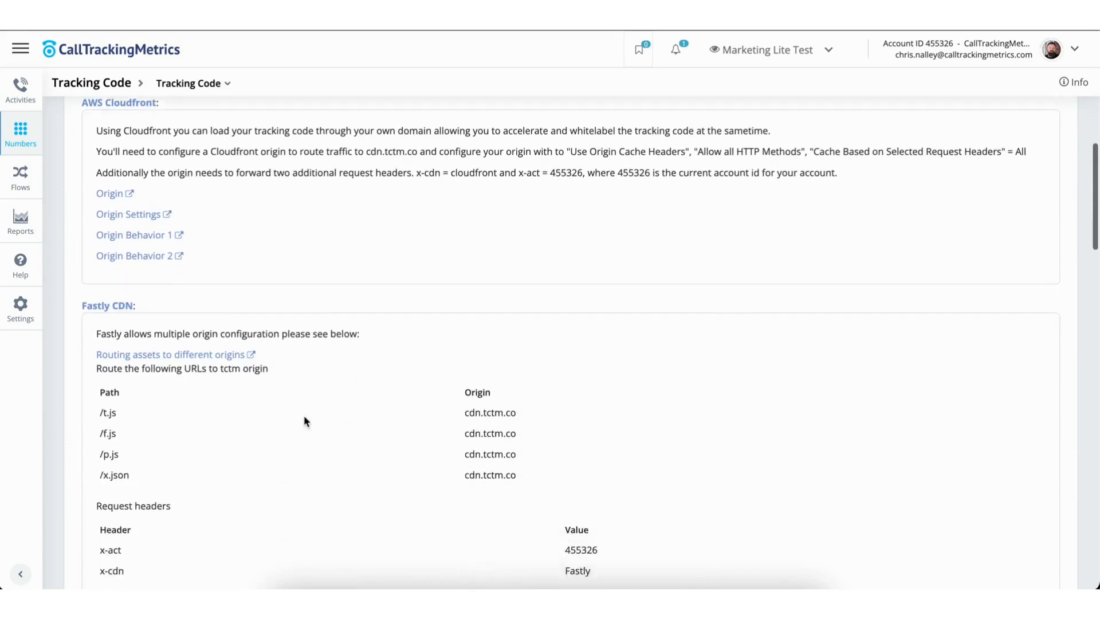
pyautogui.scroll(-12, 303, 415)
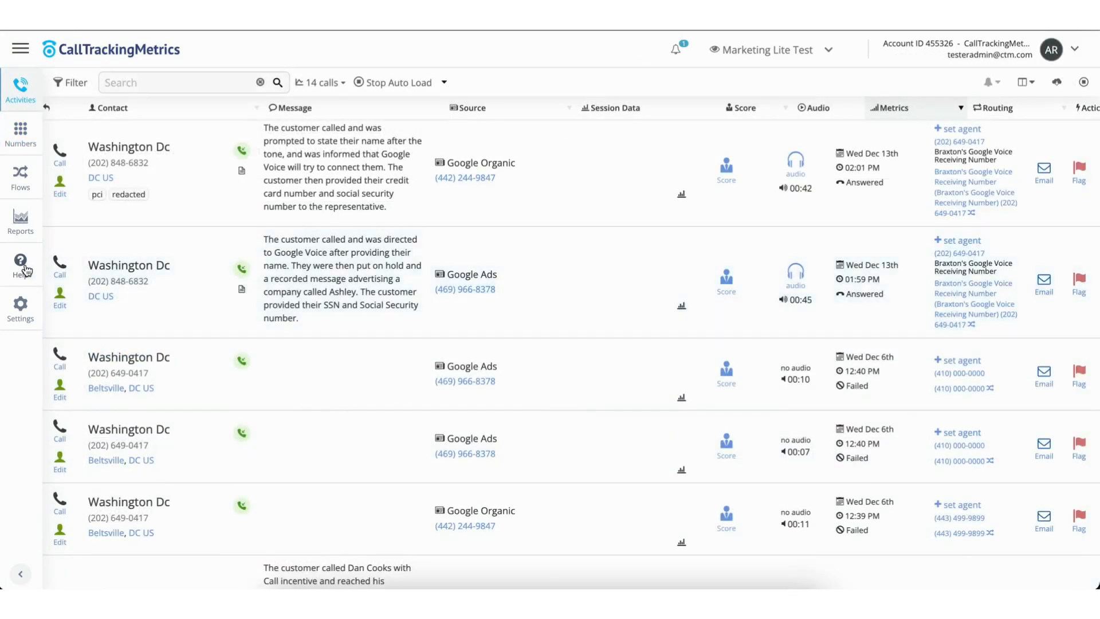
# Open the Help section of the navigation menu.
pyautogui.click(26, 270)
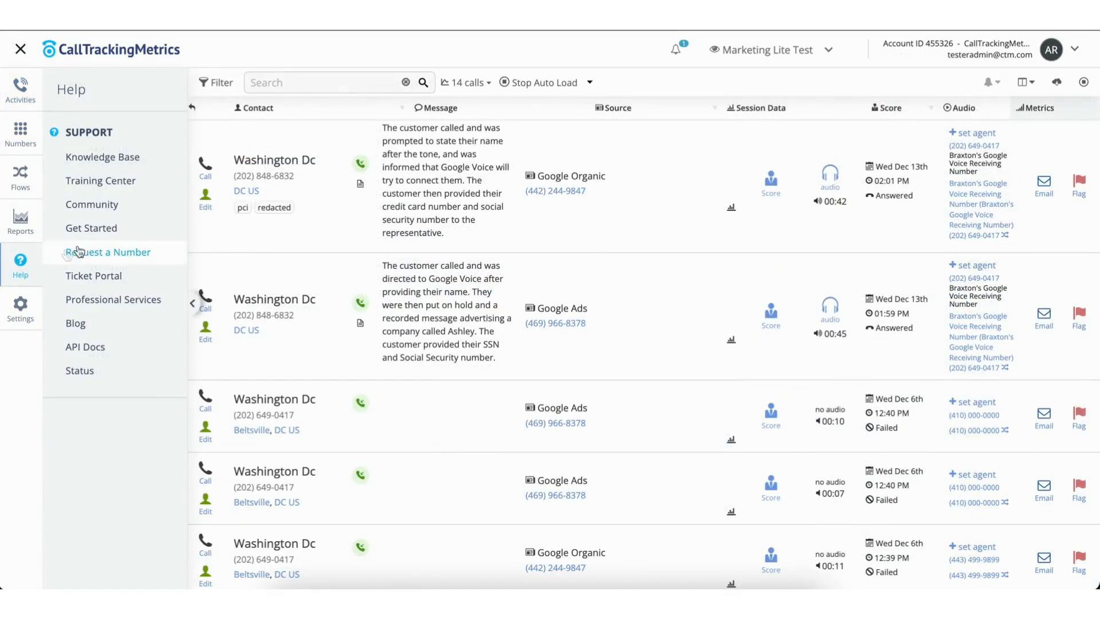